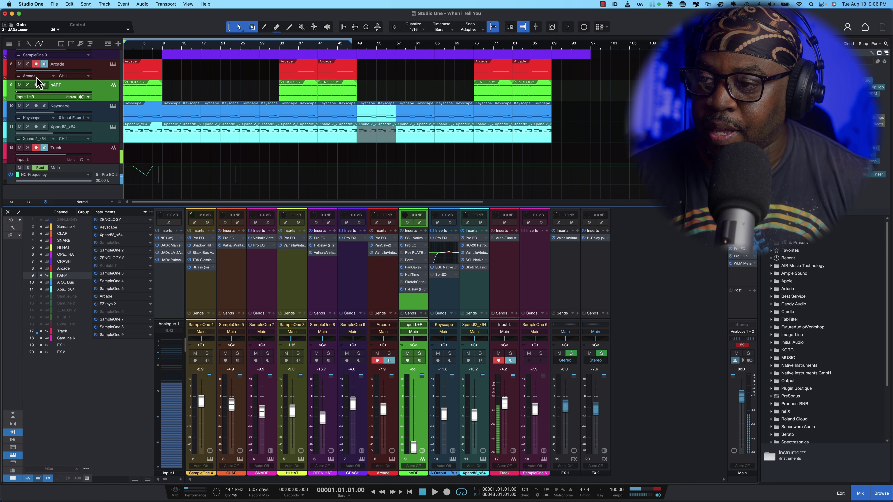
- In Song Setup outputs, add a stereo output named PRINT and unassign its Analogue 3/4
{"action": "left_click", "coordinate": [86, 4]}
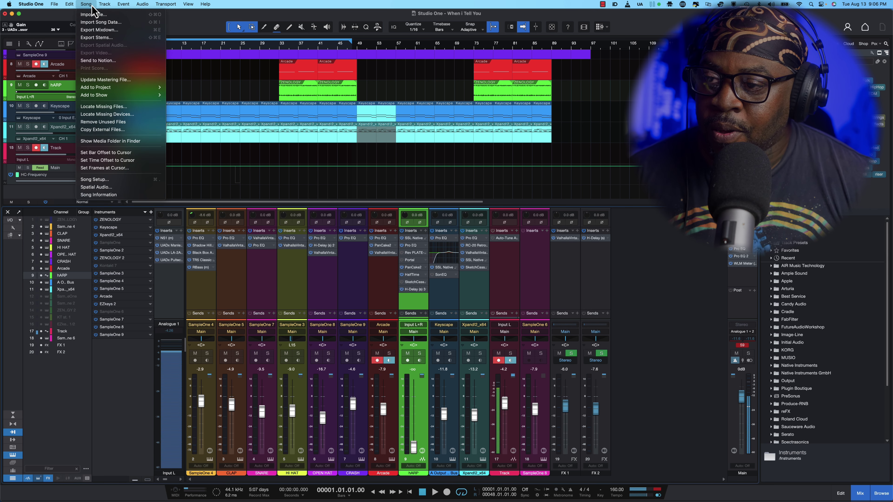
{"action": "left_click", "coordinate": [102, 180]}
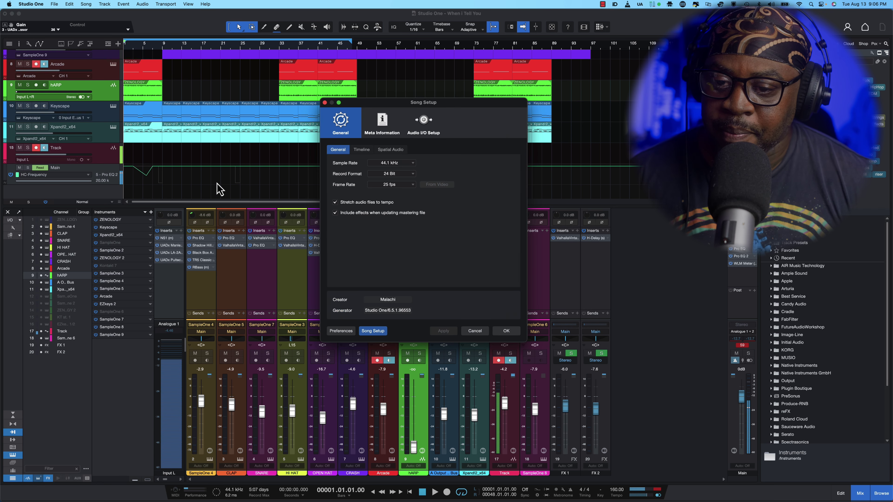
{"action": "left_click", "coordinate": [424, 123]}
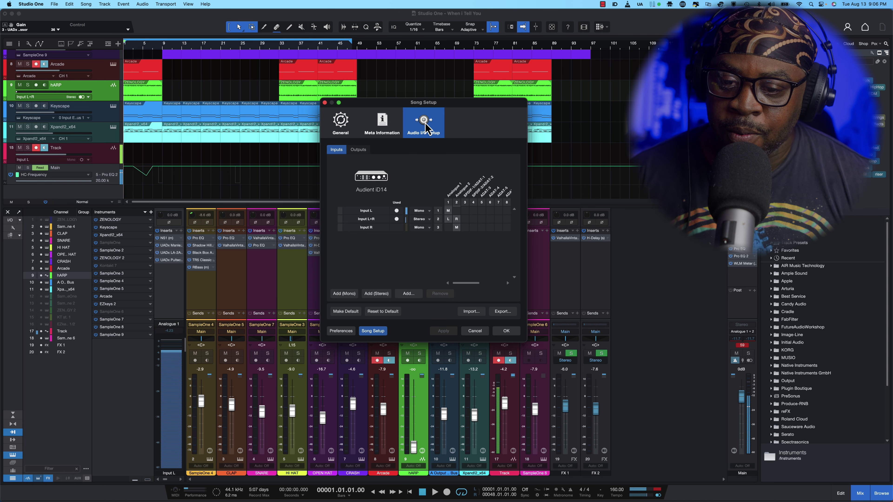
{"action": "left_click", "coordinate": [362, 151]}
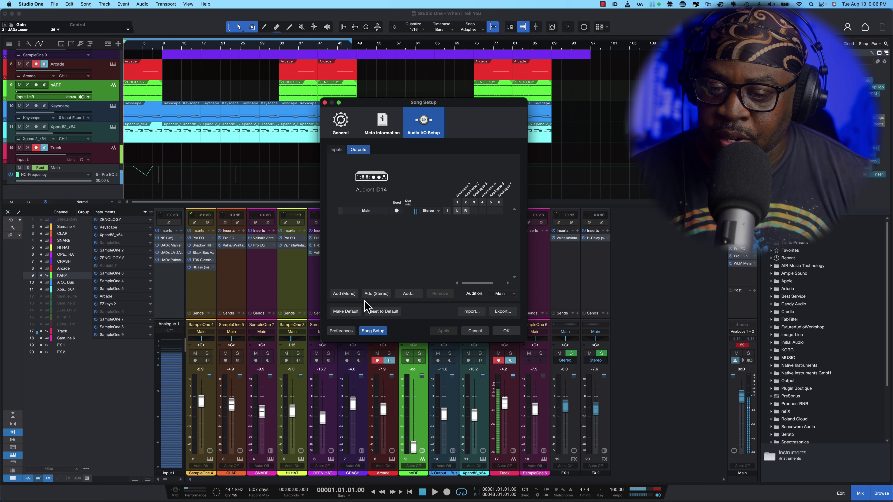
{"action": "left_click", "coordinate": [377, 293]}
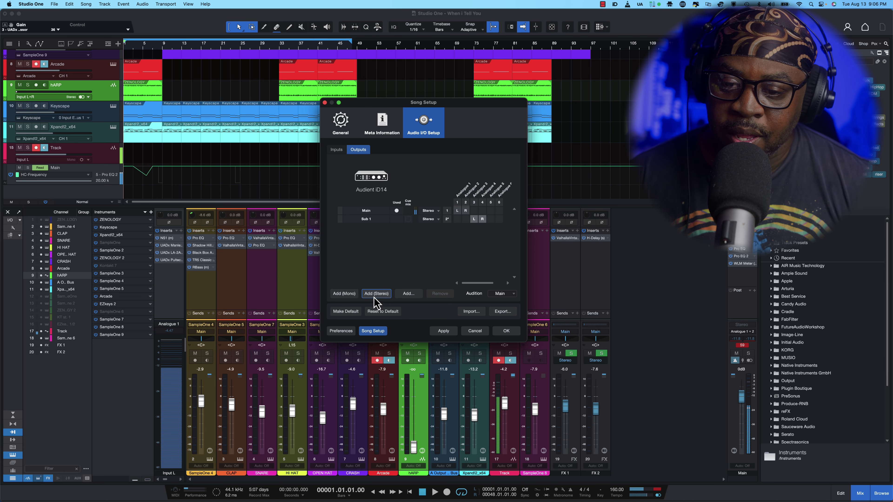
{"action": "double_click", "coordinate": [366, 219]}
{"action": "key", "text": "BackSpace"}
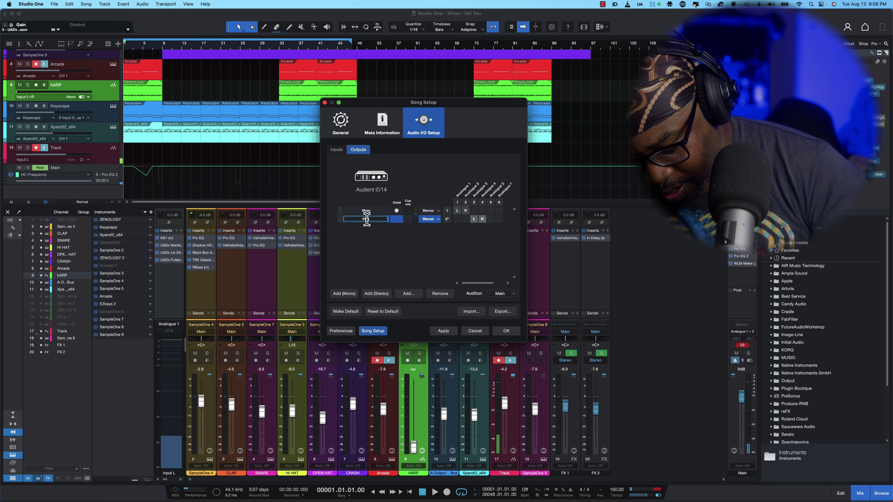
{"action": "type", "text": "PRINT"}
{"action": "left_click", "coordinate": [383, 258]}
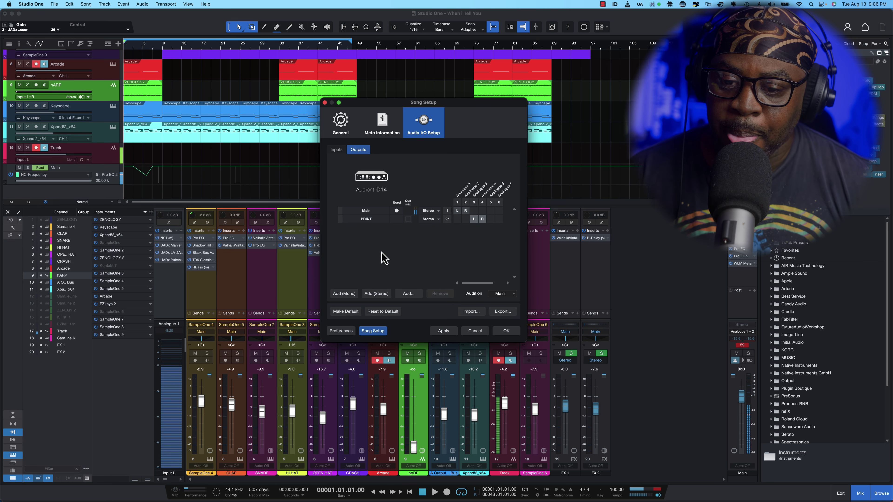
{"action": "left_click", "coordinate": [475, 219]}
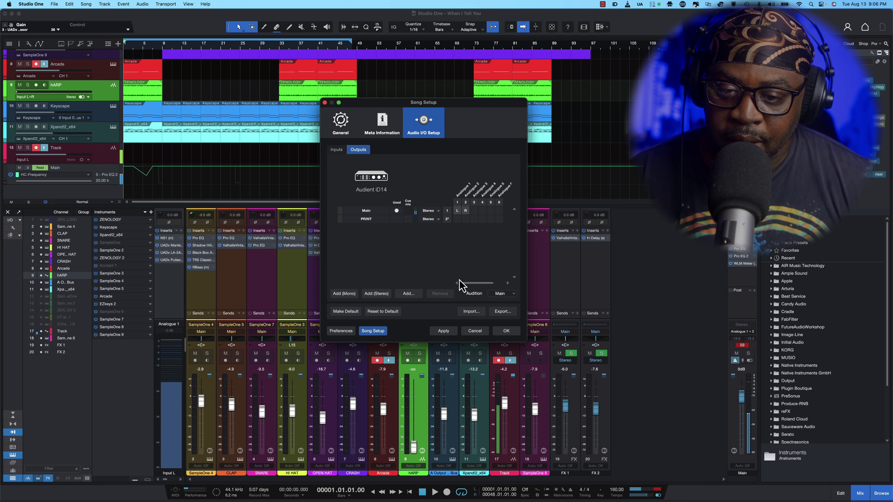
- Close Song Setup and add a new stereo audio track
{"action": "left_click", "coordinate": [506, 331]}
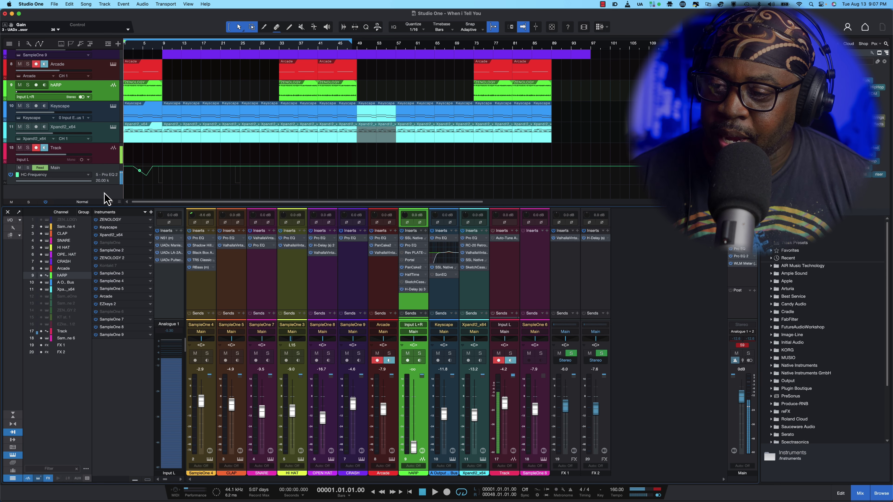
{"action": "right_click", "coordinate": [106, 200]}
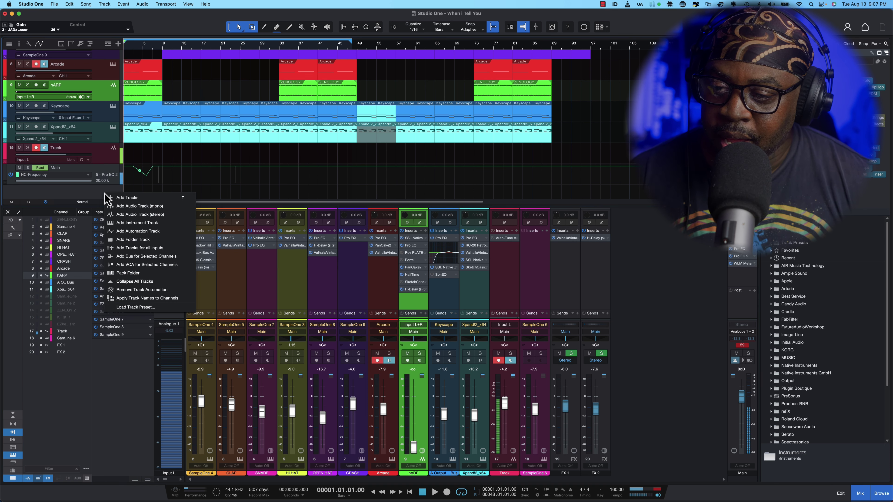
{"action": "left_click", "coordinate": [130, 216]}
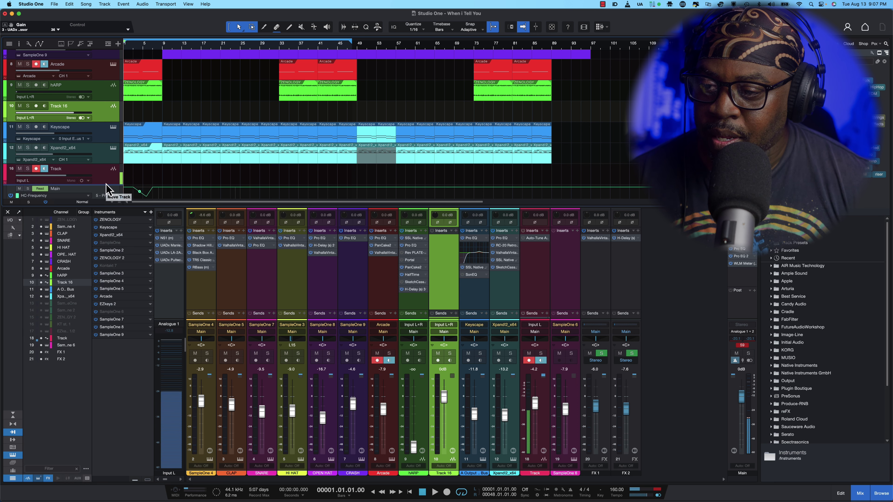
- Move the new track to the bottom of the list and name it PRINT
{"action": "left_click_drag", "start_coordinate": [107, 190], "coordinate": [108, 189]}
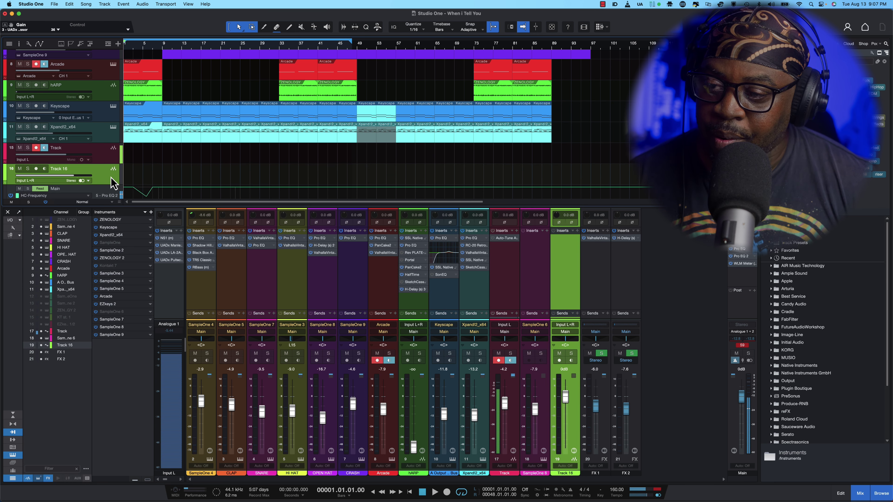
{"action": "double_click", "coordinate": [60, 169]}
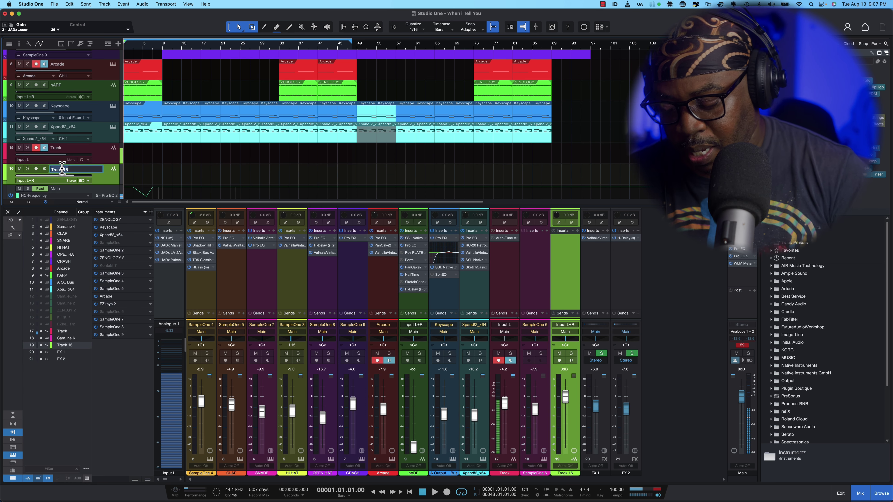
{"action": "type", "text": "PRINT"}
{"action": "key", "text": "Return"}
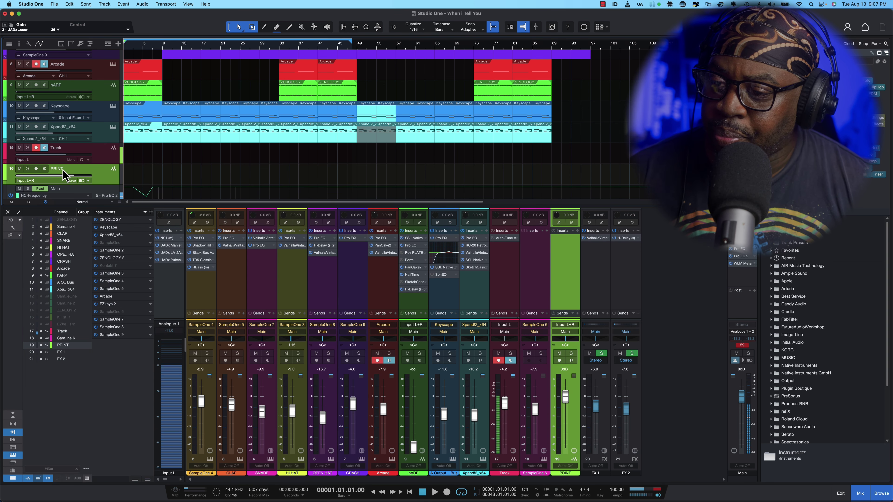
{"action": "scroll", "coordinate": [103, 164], "scroll_direction": "down", "scroll_amount": 2}
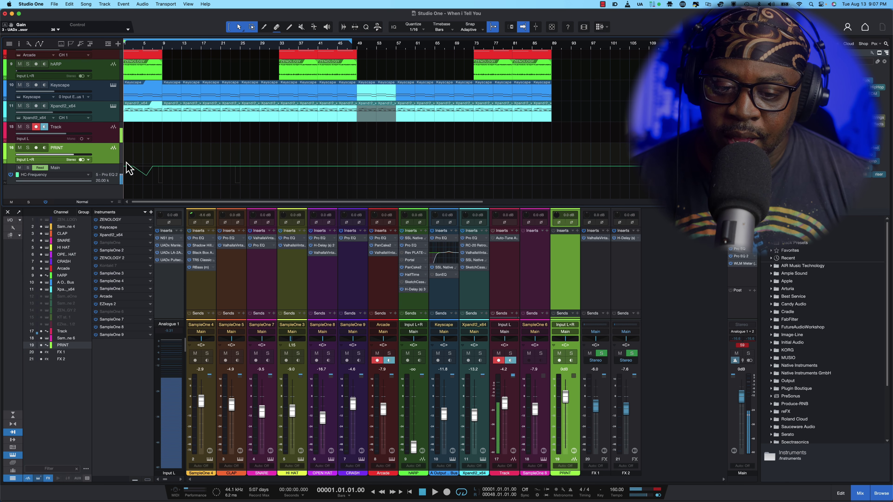
- Arm PRINT, mute the Track channel, and record a short test pass
{"action": "left_click", "coordinate": [559, 360]}
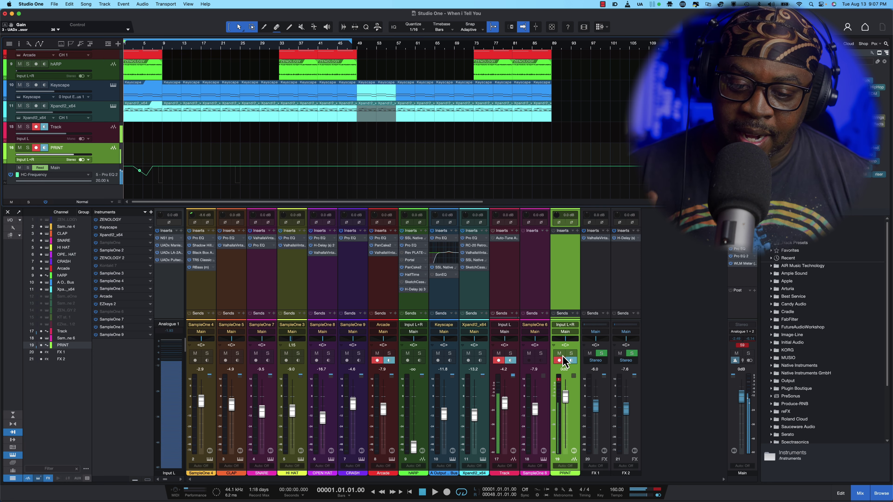
{"action": "left_click", "coordinate": [499, 353]}
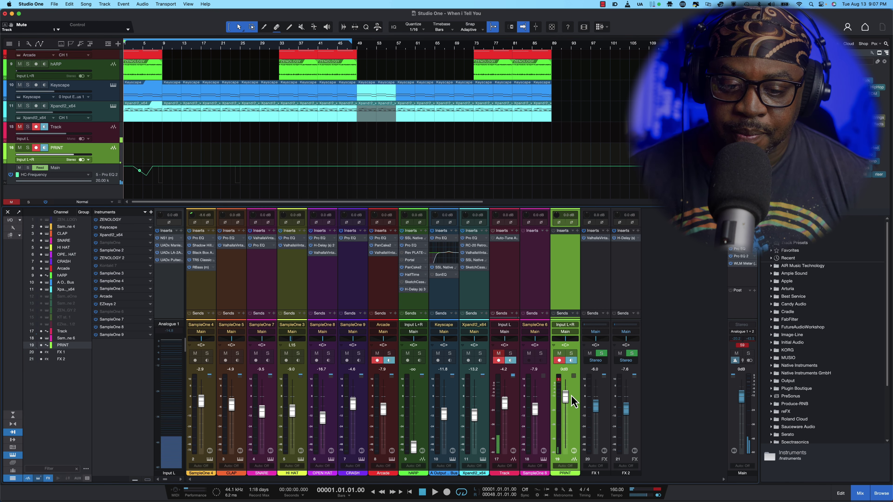
{"action": "left_click", "coordinate": [447, 492]}
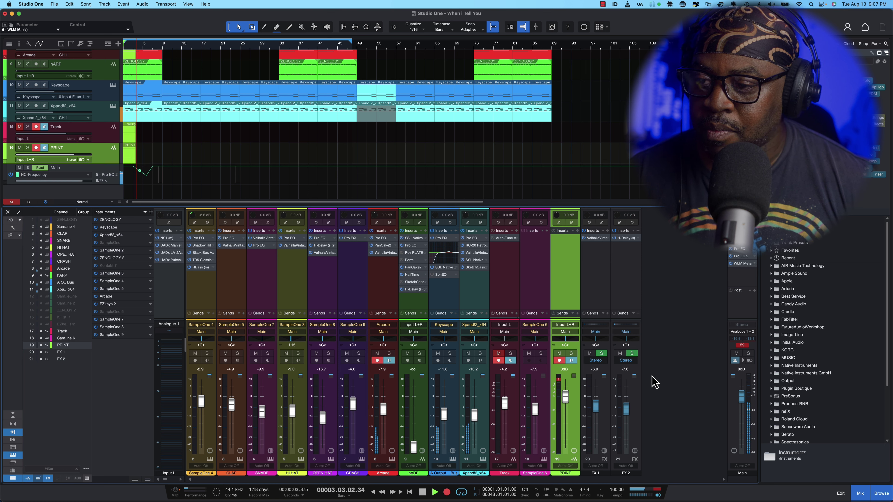
{"action": "key", "text": "space"}
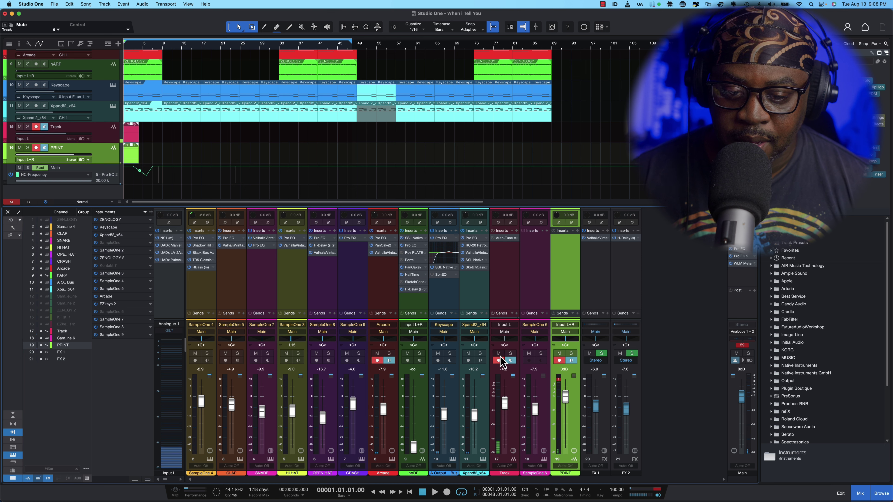
- Mute PRINT, reset track 15's arm and monitoring, and delete the test PRINT clip
{"action": "left_click", "coordinate": [559, 353]}
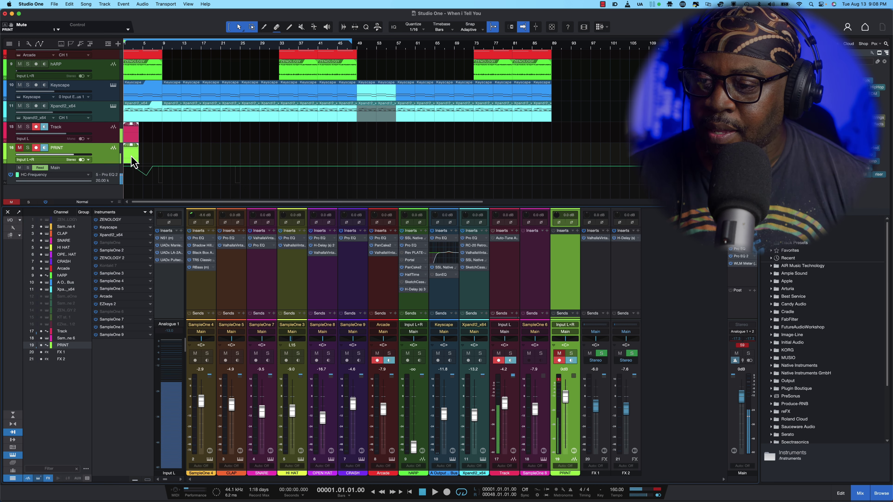
{"action": "left_click", "coordinate": [35, 127]}
{"action": "left_click", "coordinate": [44, 127]}
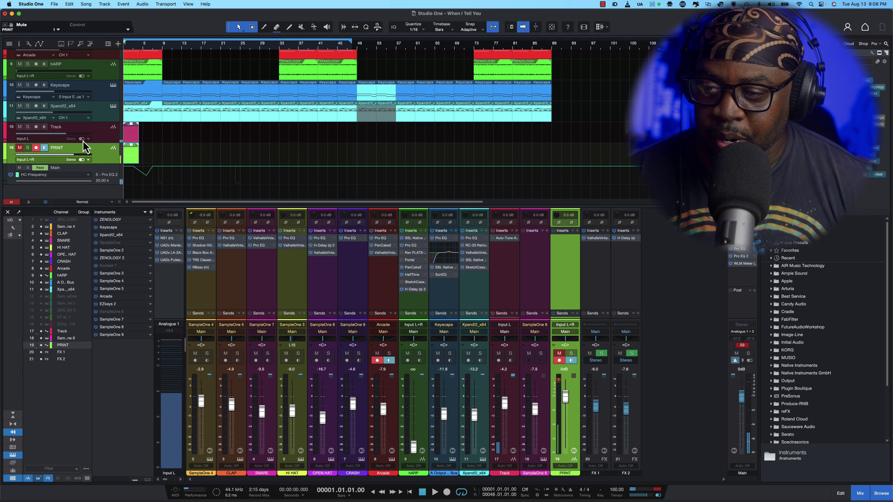
{"action": "left_click", "coordinate": [44, 127]}
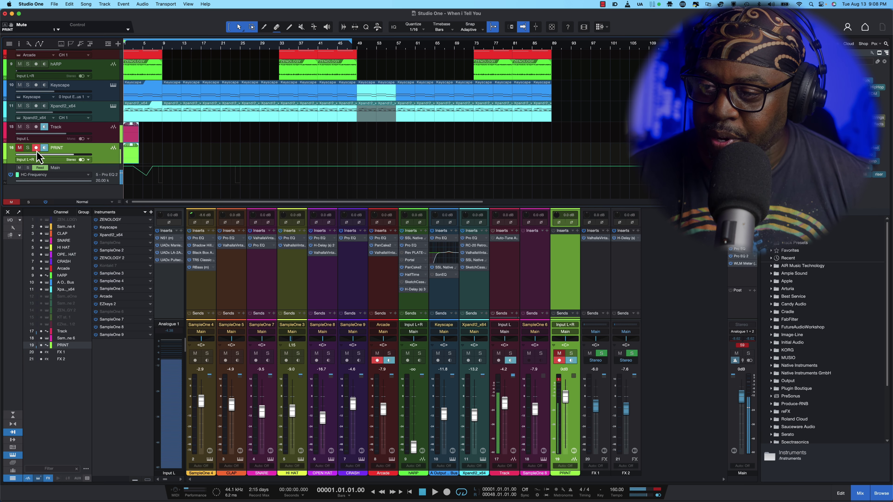
{"action": "left_click", "coordinate": [137, 162]}
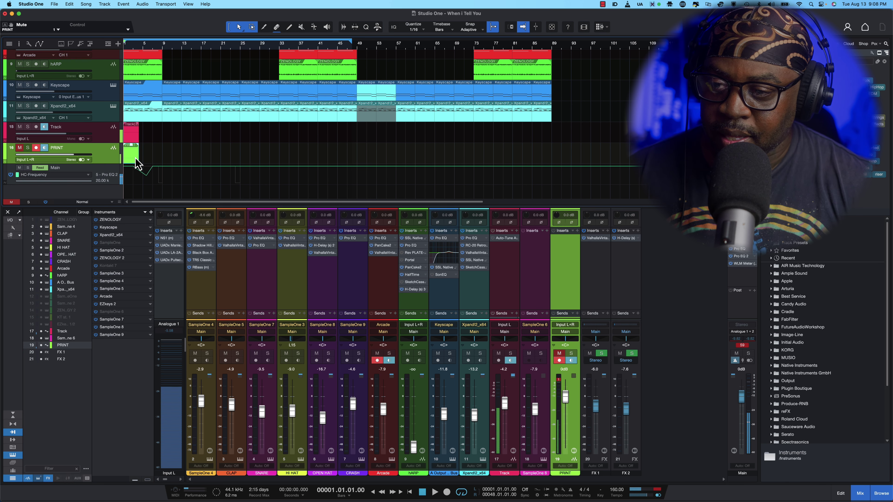
{"action": "key", "text": "Delete"}
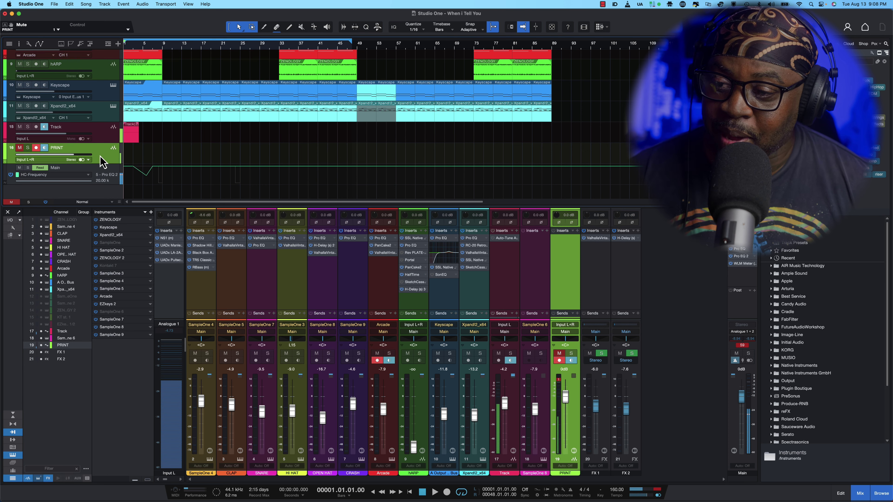
- In the Inspector, set the PRINT track's output to PRINT and its input to Outputs > Main
{"action": "left_click", "coordinate": [19, 43]}
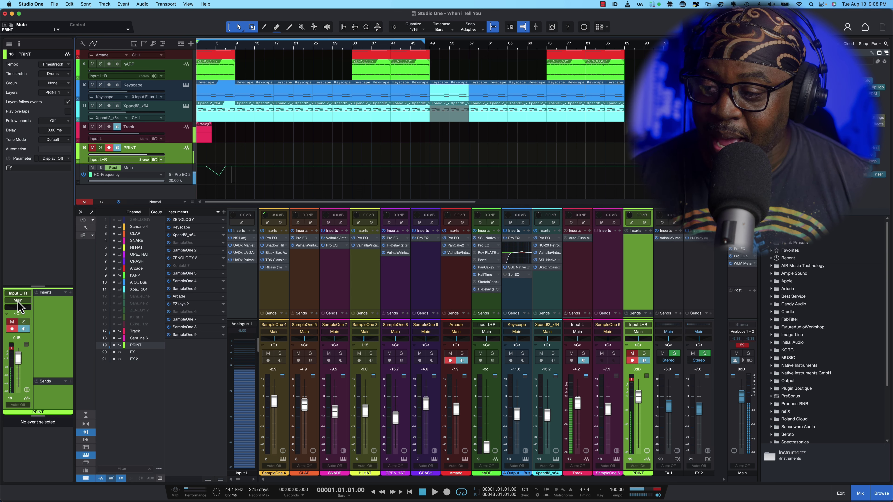
{"action": "left_click", "coordinate": [18, 301]}
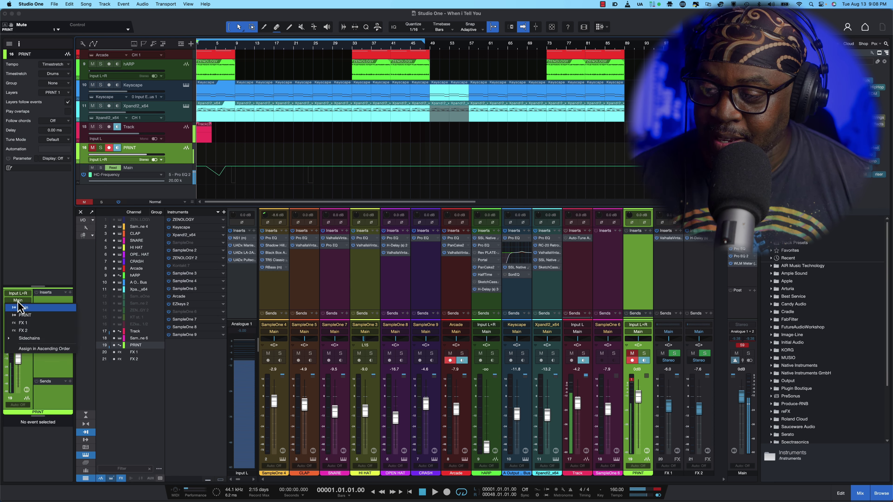
{"action": "left_click", "coordinate": [25, 315]}
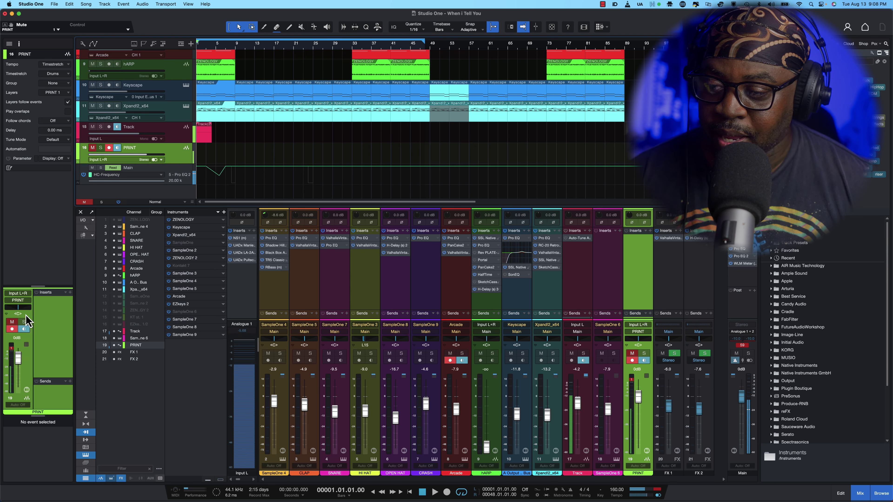
{"action": "left_click", "coordinate": [20, 294]}
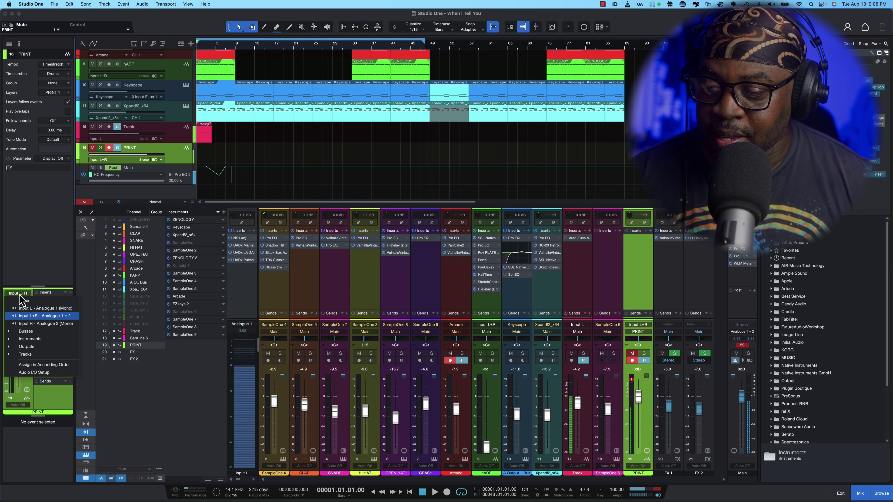
{"action": "left_click", "coordinate": [9, 348]}
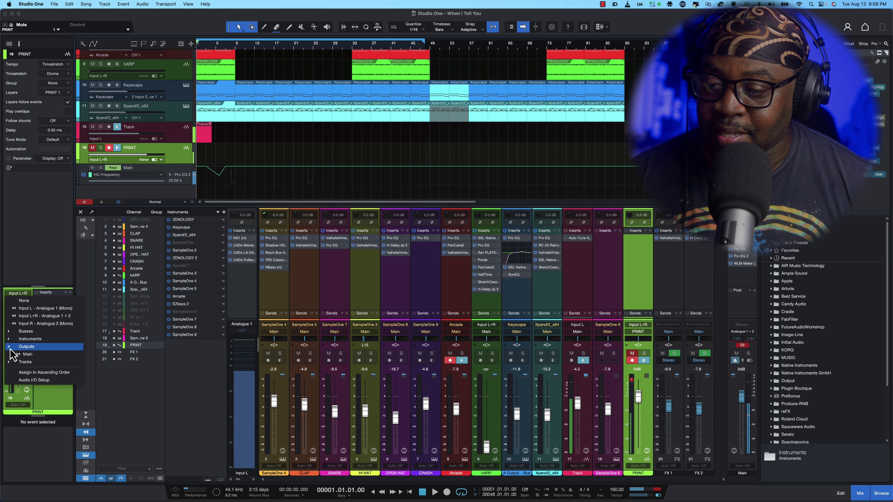
{"action": "left_click", "coordinate": [34, 355]}
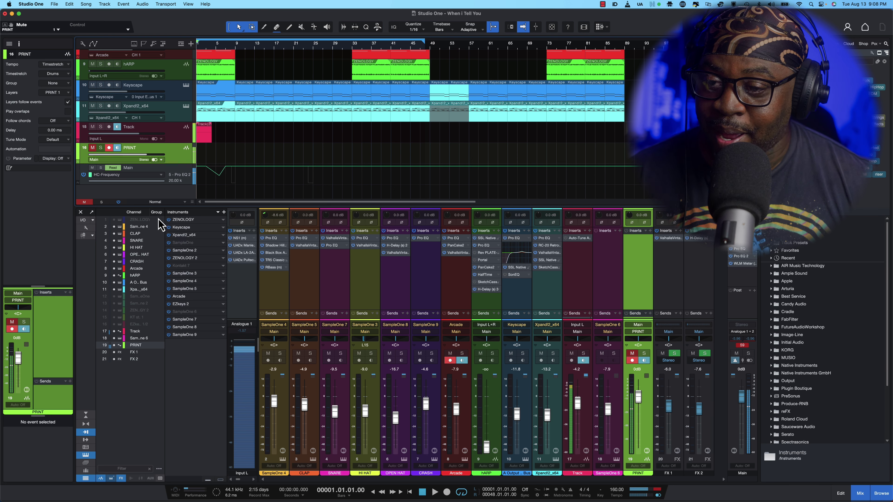
{"action": "left_click", "coordinate": [204, 141]}
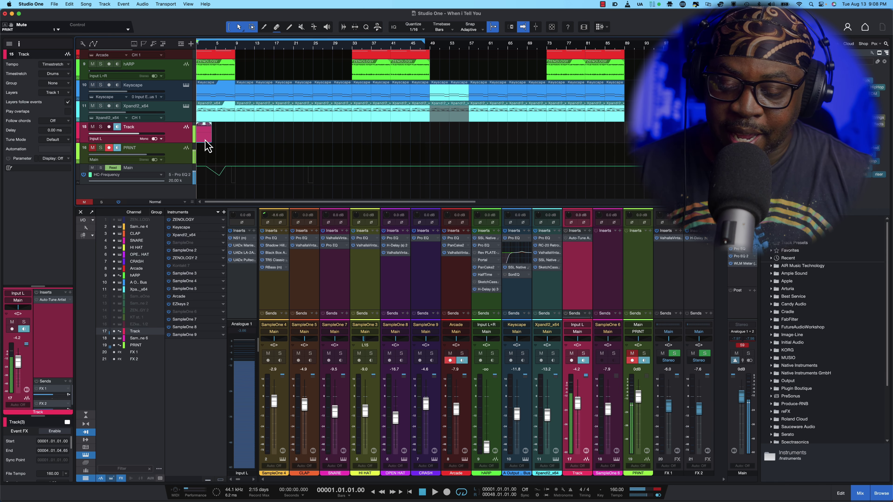
- Delete track 15's Track(3) clip, mute the Track channel and unmute PRINT
{"action": "key", "text": "Delete"}
{"action": "left_click", "coordinate": [183, 163]}
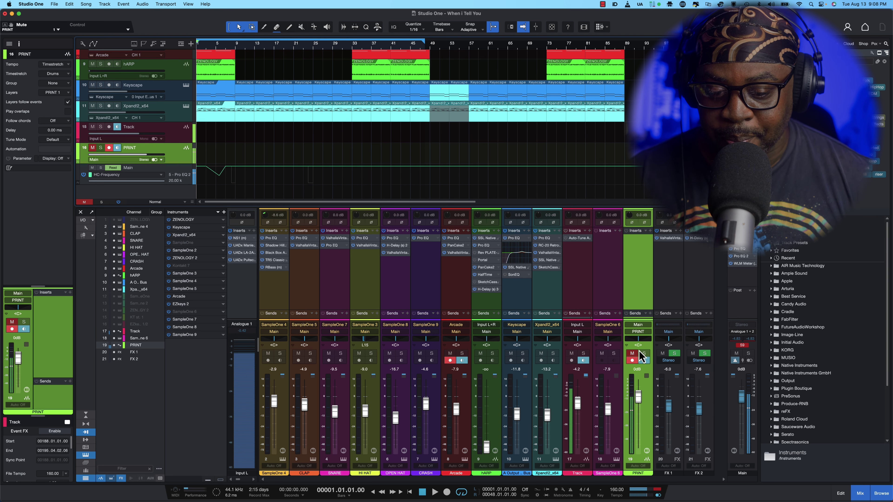
{"action": "left_click", "coordinate": [570, 354]}
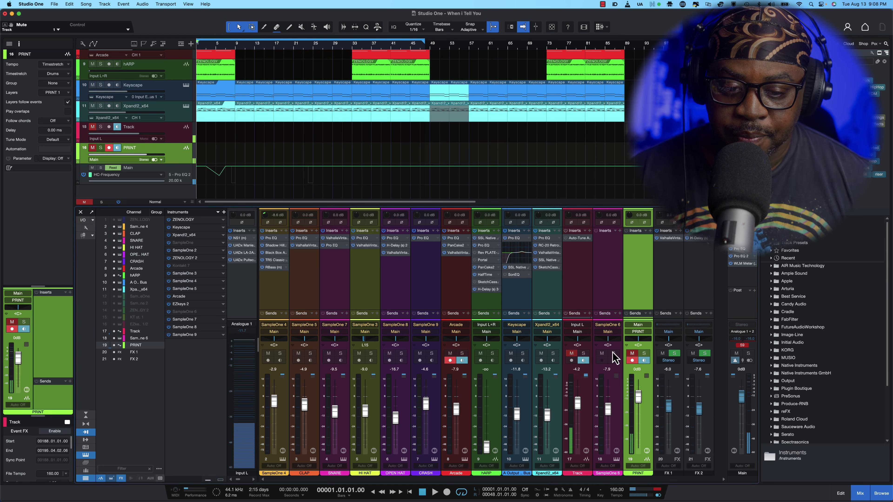
{"action": "left_click", "coordinate": [632, 354]}
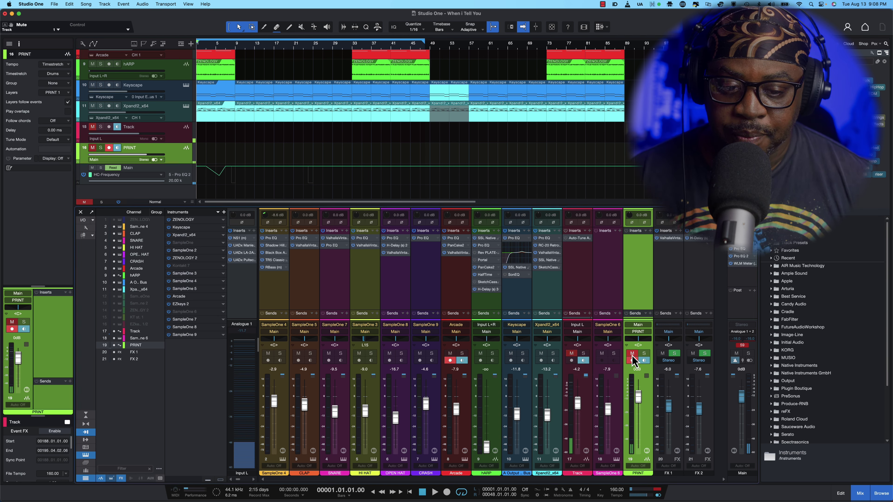
- Record a trial pass onto PRINT, stop it, and delete the PRINT(2) clip
{"action": "left_click", "coordinate": [447, 493]}
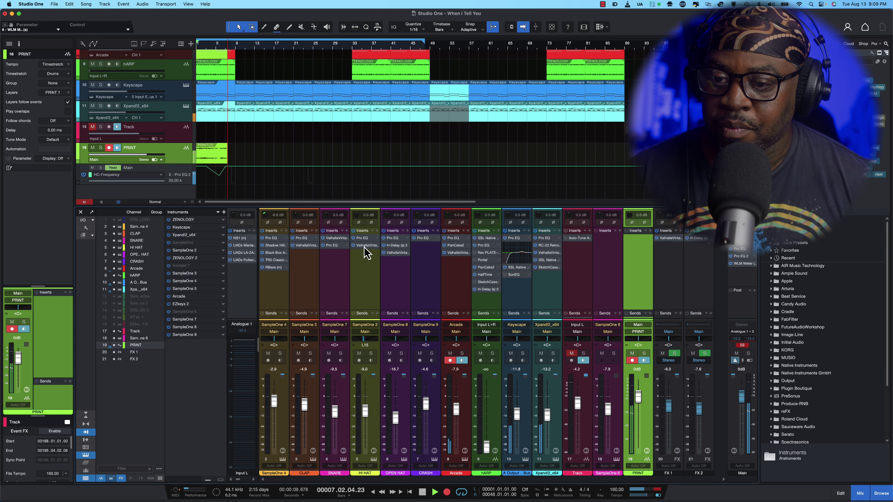
{"action": "scroll", "coordinate": [349, 174], "scroll_direction": "up", "scroll_amount": 4}
{"action": "scroll", "coordinate": [349, 175], "scroll_direction": "down", "scroll_amount": 4}
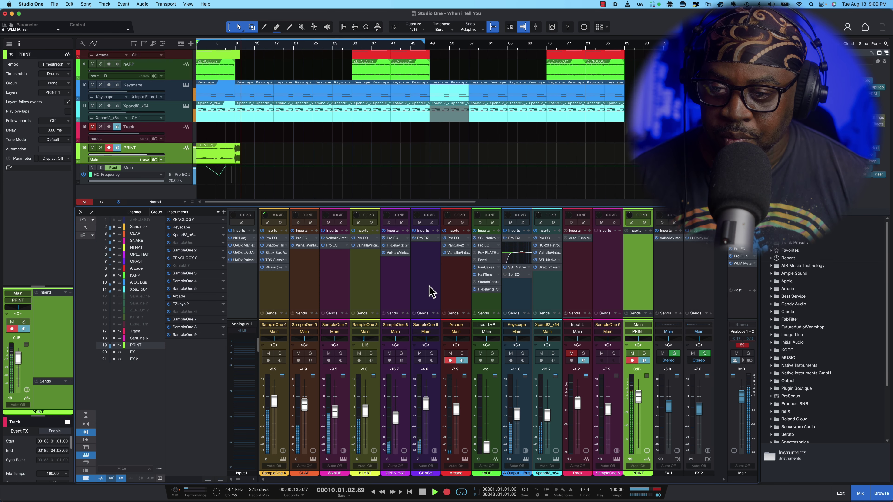
{"action": "key", "text": "space"}
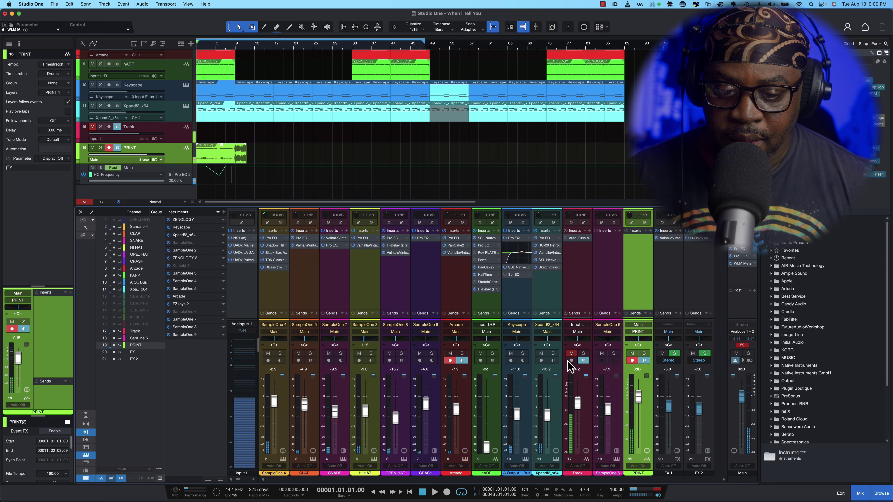
{"action": "scroll", "coordinate": [180, 169], "scroll_direction": "up", "scroll_amount": 5}
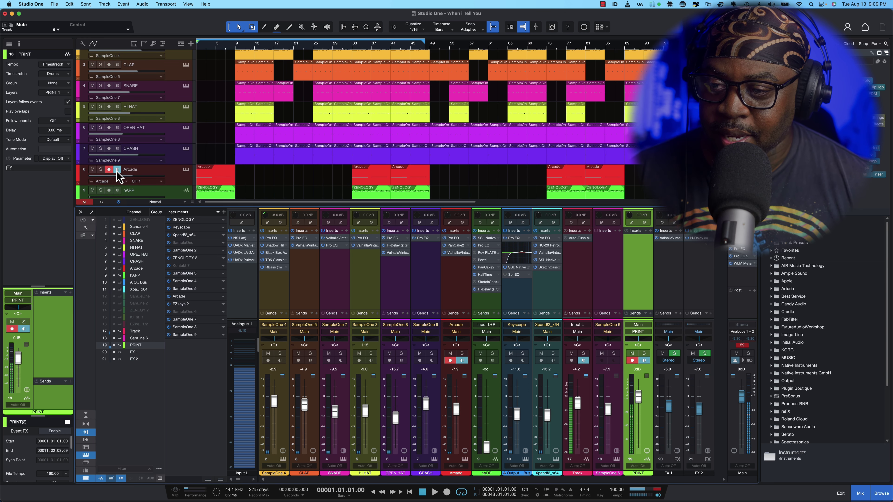
{"action": "scroll", "coordinate": [116, 174], "scroll_direction": "down", "scroll_amount": 5}
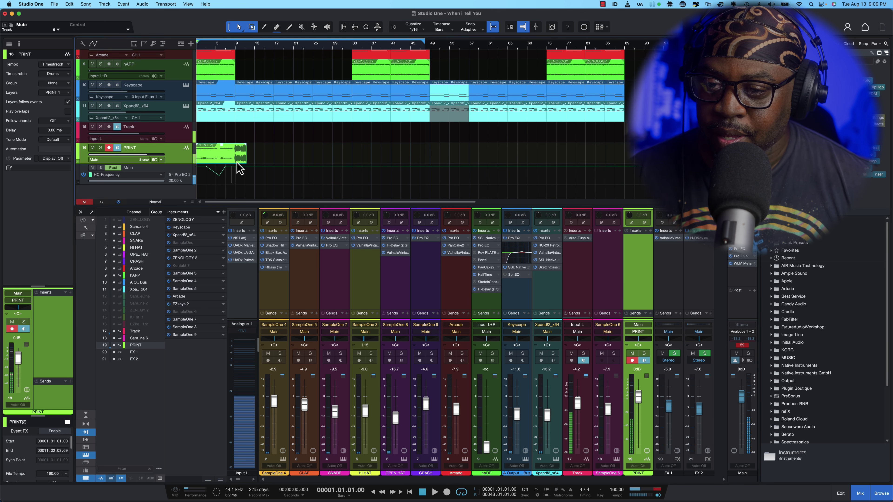
{"action": "key", "text": "Delete"}
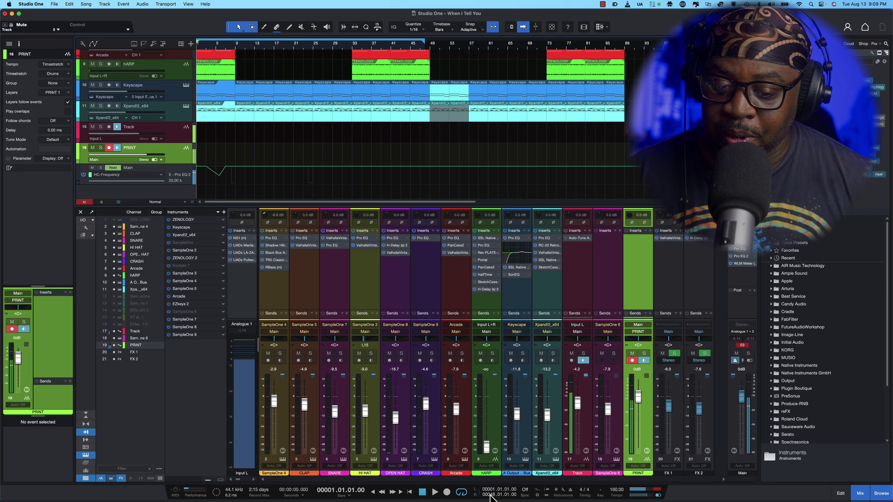
- Record the mix onto PRINT as PRINT(3), muting the Track channel during the pass
{"action": "left_click", "coordinate": [447, 492]}
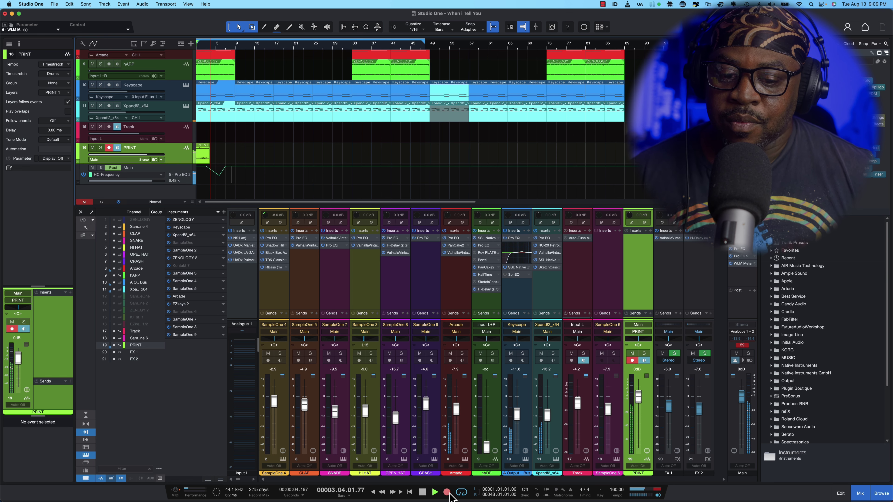
{"action": "left_click", "coordinate": [571, 354]}
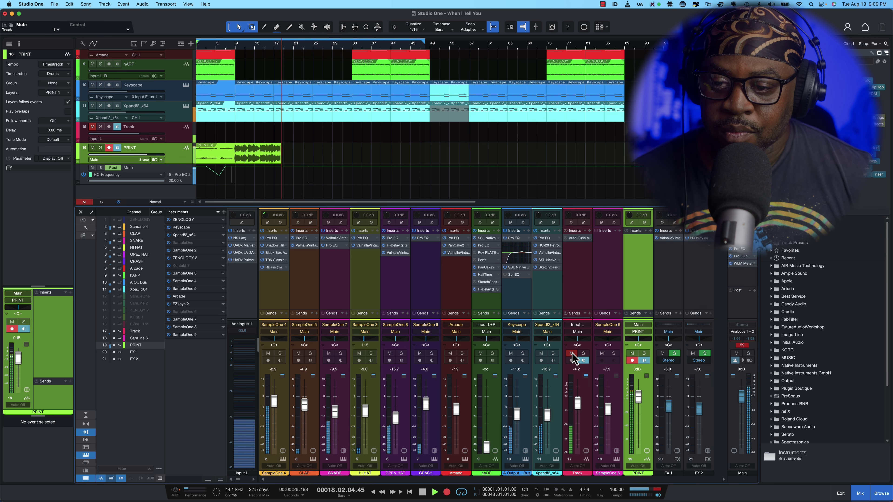
{"action": "key", "text": "space"}
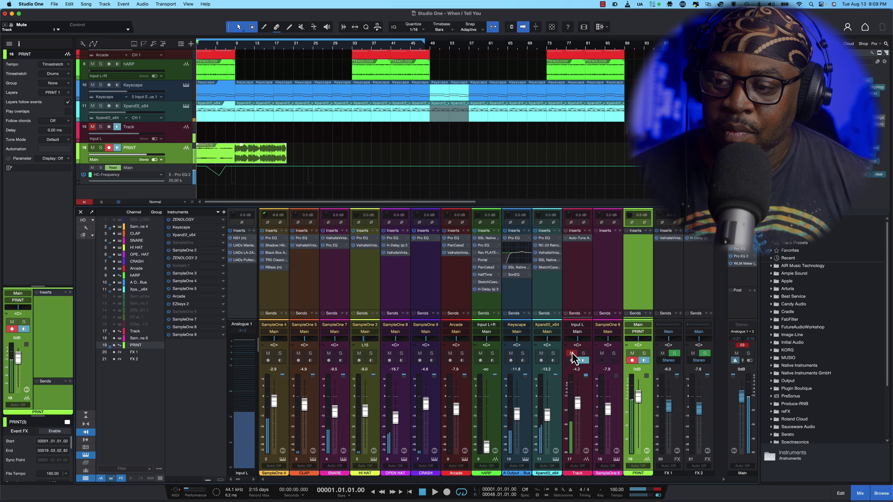
{"action": "left_click", "coordinate": [571, 353]}
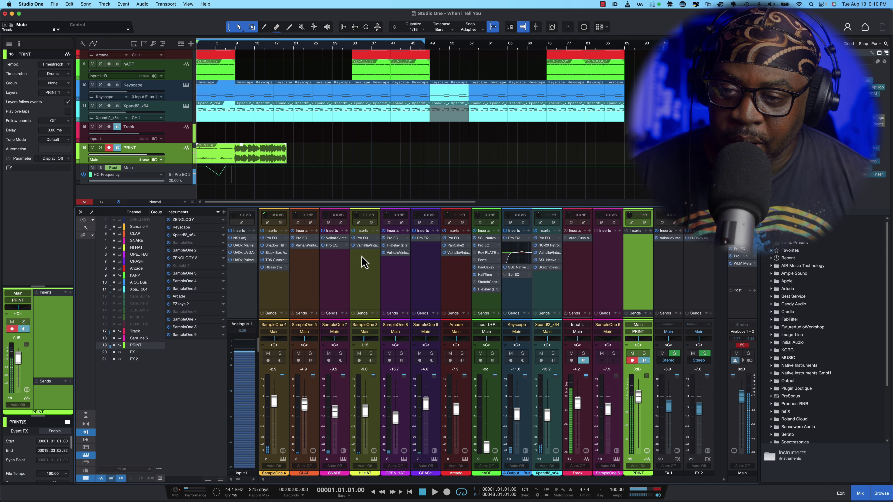
- Solo PRINT and briefly play back its PRINT(3) recording, then unsolo and stop
{"action": "left_click", "coordinate": [101, 148]}
{"action": "key", "text": "space"}
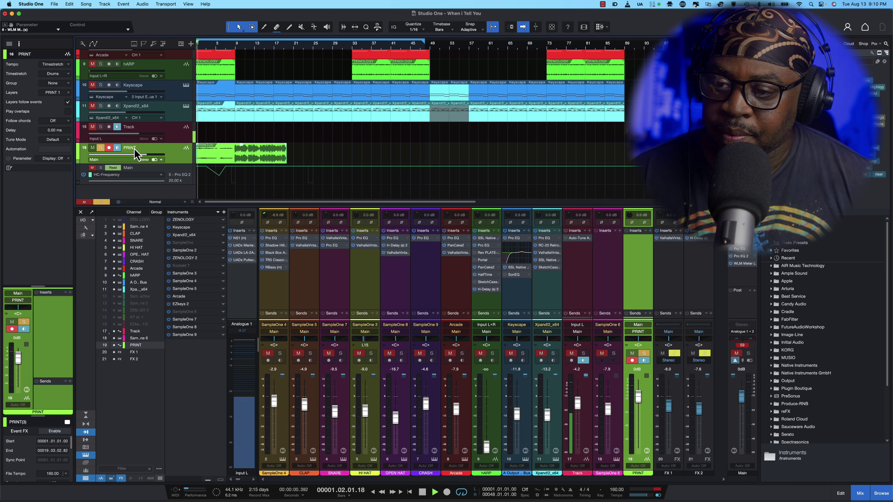
{"action": "left_click", "coordinate": [101, 148]}
{"action": "key", "text": "space"}
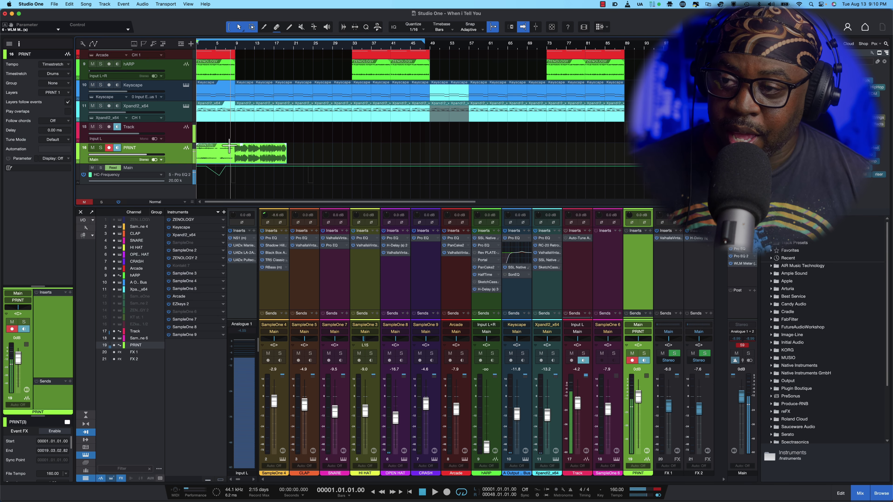
{"action": "left_click", "coordinate": [109, 5]}
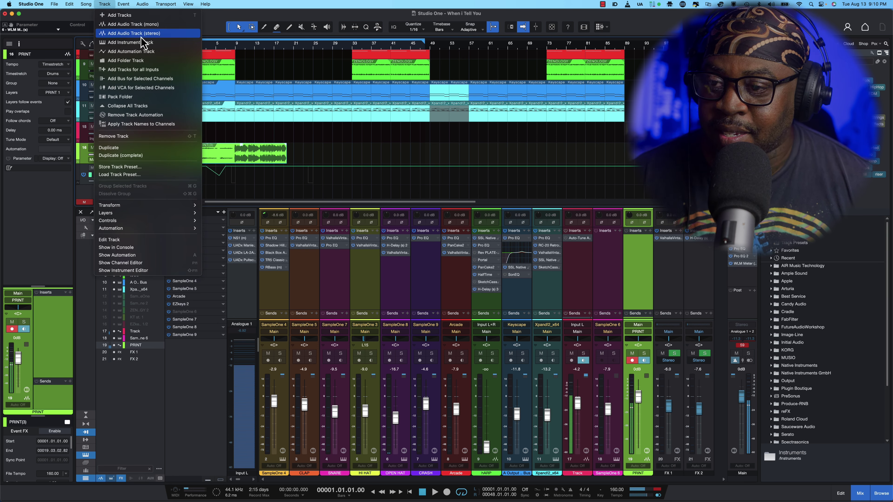
- Add stereo Track 17, move the PRINT(3) take onto it, and play it soloed
{"action": "left_click", "coordinate": [140, 35]}
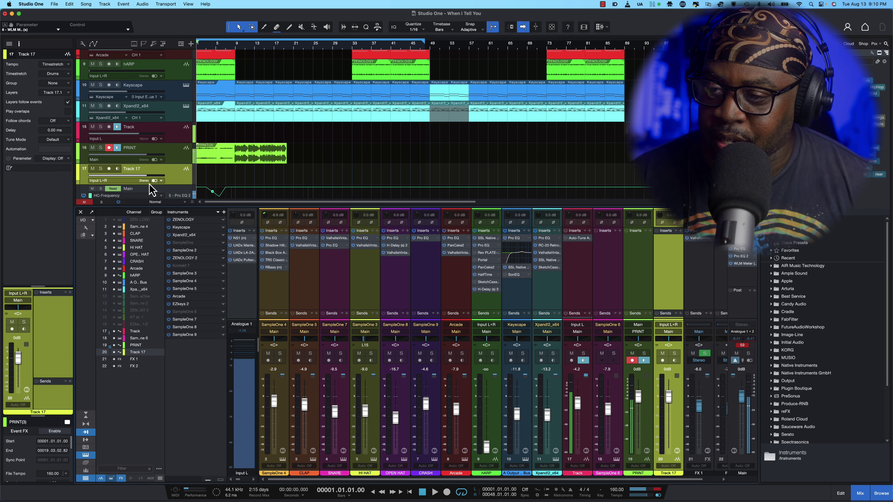
{"action": "left_click_drag", "start_coordinate": [233, 161], "coordinate": [233, 182]}
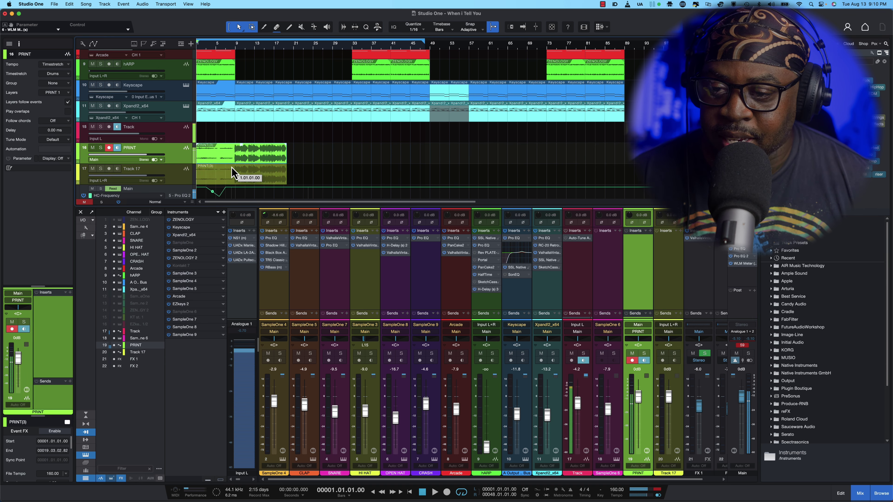
{"action": "left_click", "coordinate": [101, 168]}
{"action": "key", "text": "space"}
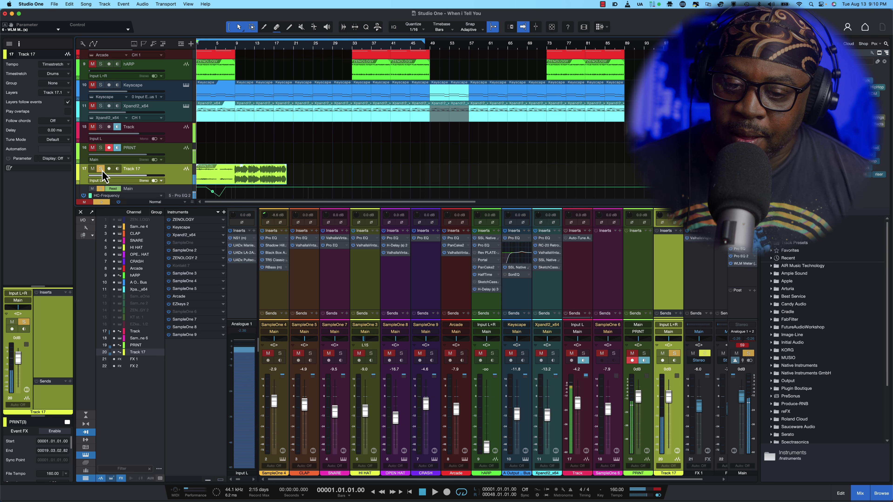
{"action": "key", "text": "space"}
- Unmute and solo the Track channel, then delete the PRINT(3) take from Track 17
{"action": "left_click", "coordinate": [583, 353]}
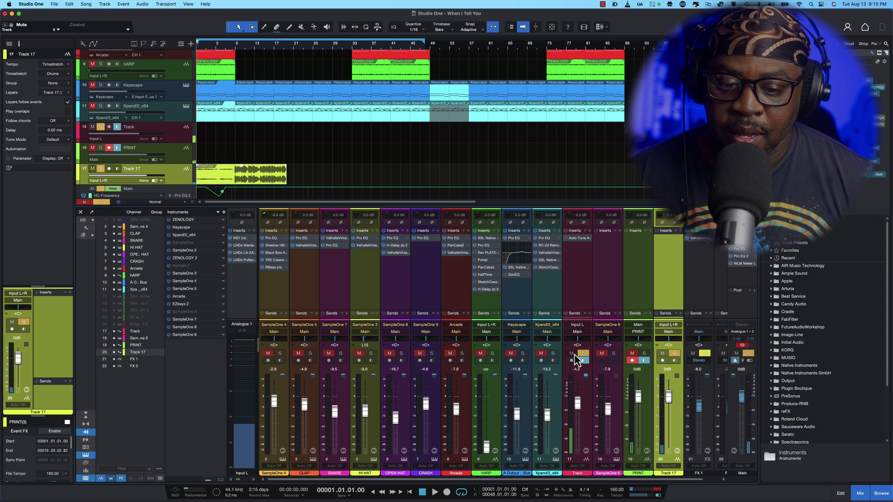
{"action": "left_click", "coordinate": [571, 353]}
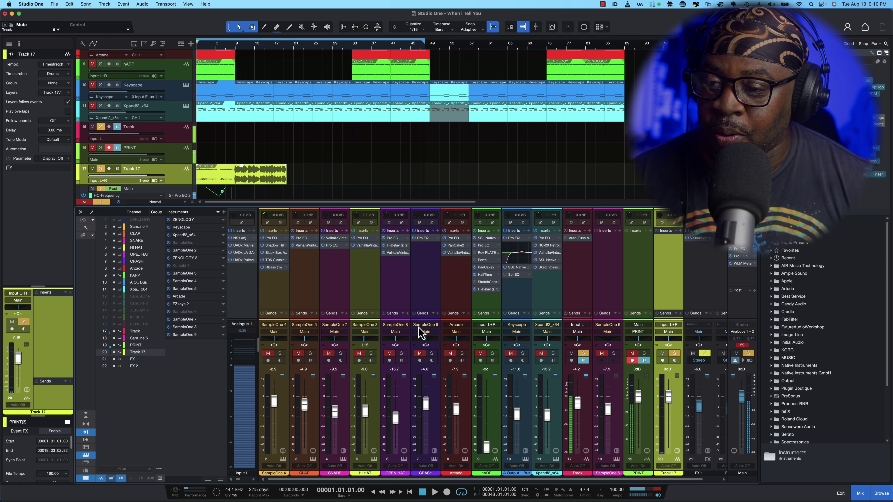
{"action": "key", "text": "Delete"}
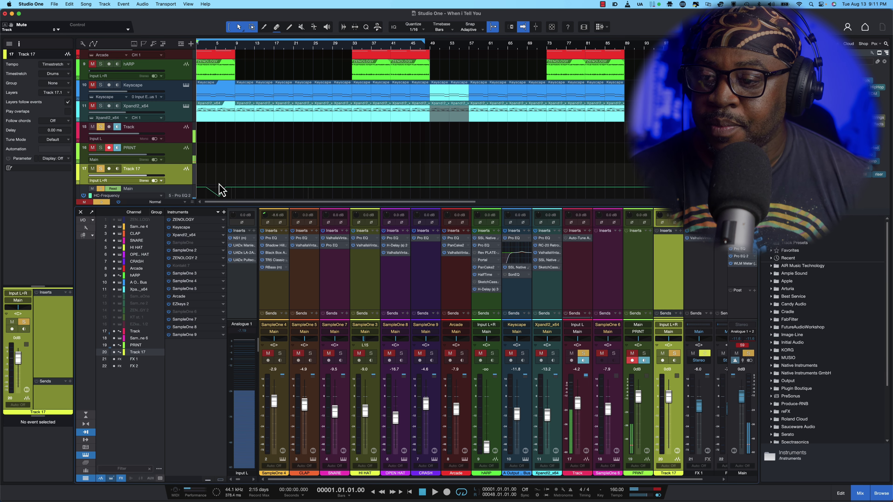
- Record a brief PRINT(4) test take, audition it with PRINT soloed, then discard it
{"action": "left_click", "coordinate": [583, 353]}
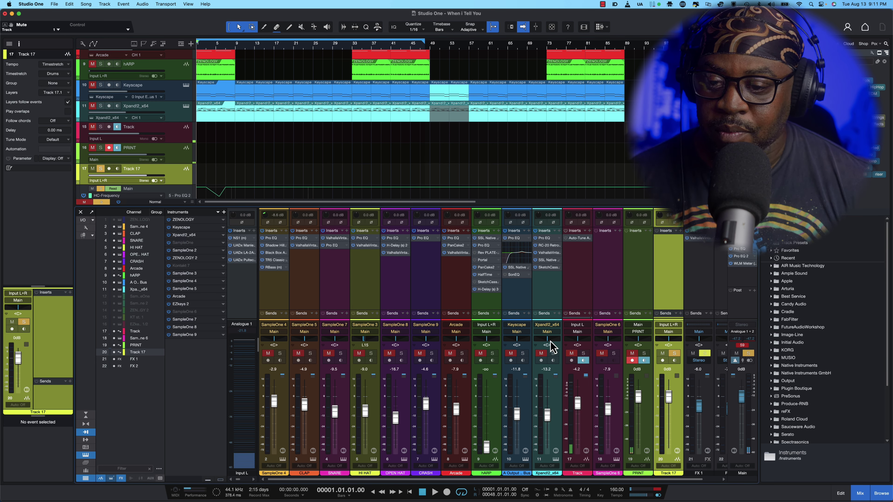
{"action": "left_click", "coordinate": [446, 492]}
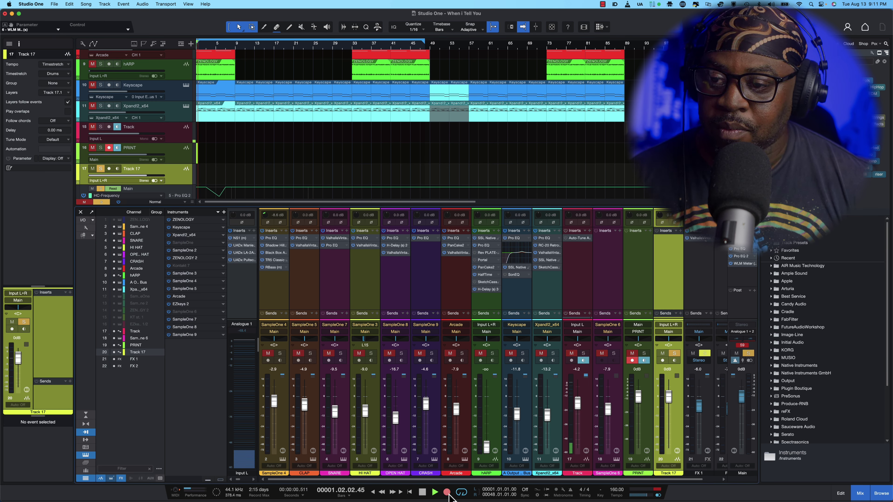
{"action": "left_click", "coordinate": [422, 493]}
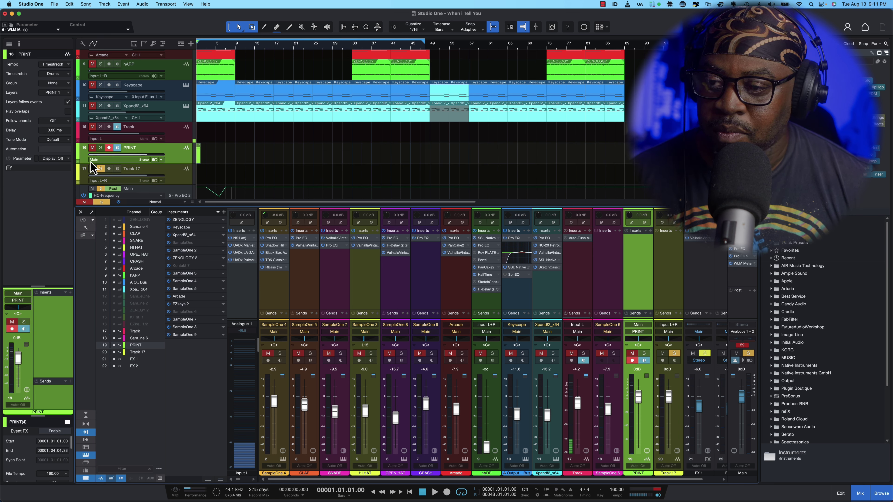
{"action": "left_click", "coordinate": [100, 148]}
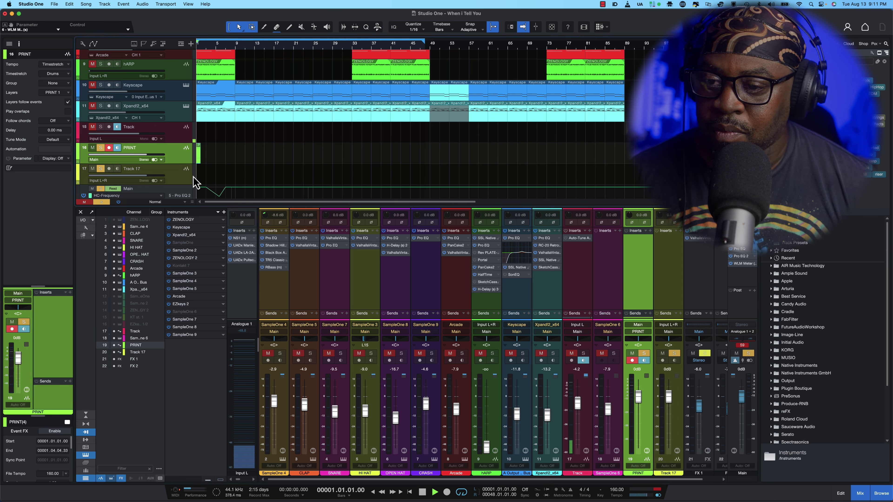
{"action": "key", "text": "space"}
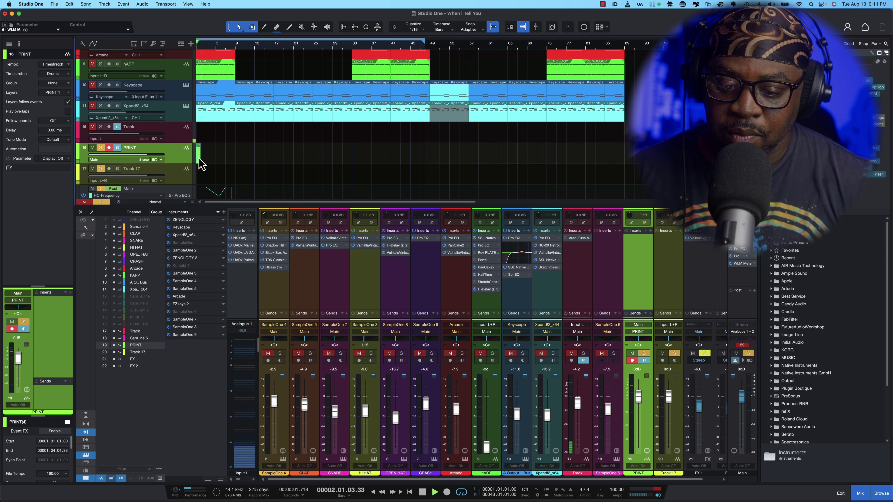
{"action": "key", "text": "space"}
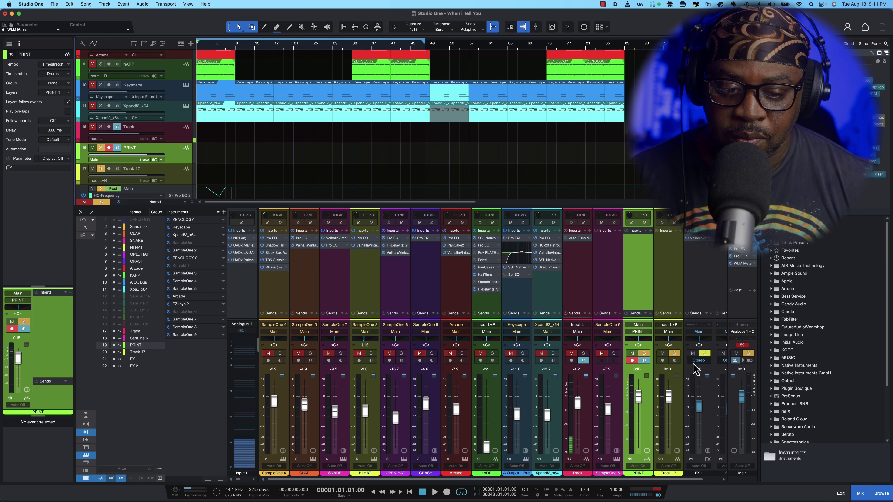
- Clear Track 17's solo, unmute the channels, check the full mix, and start recording onto PRINT
{"action": "left_click", "coordinate": [747, 353]}
{"action": "left_click", "coordinate": [629, 355]}
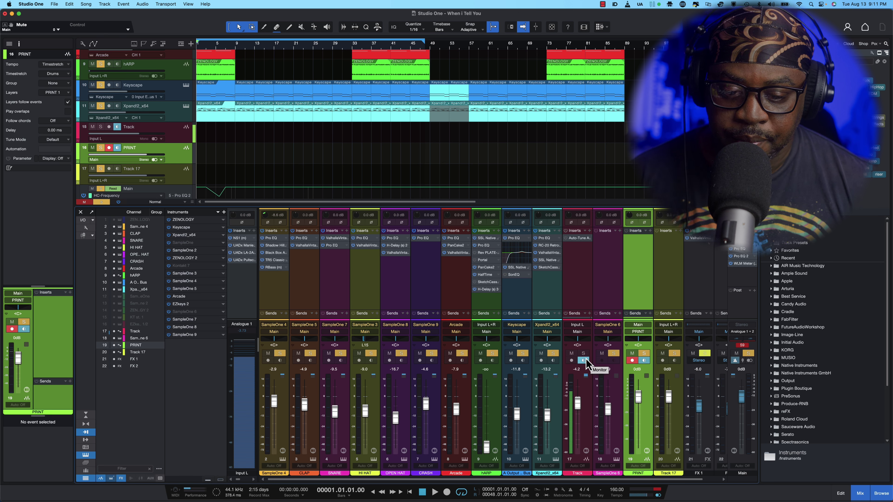
{"action": "key", "text": "space"}
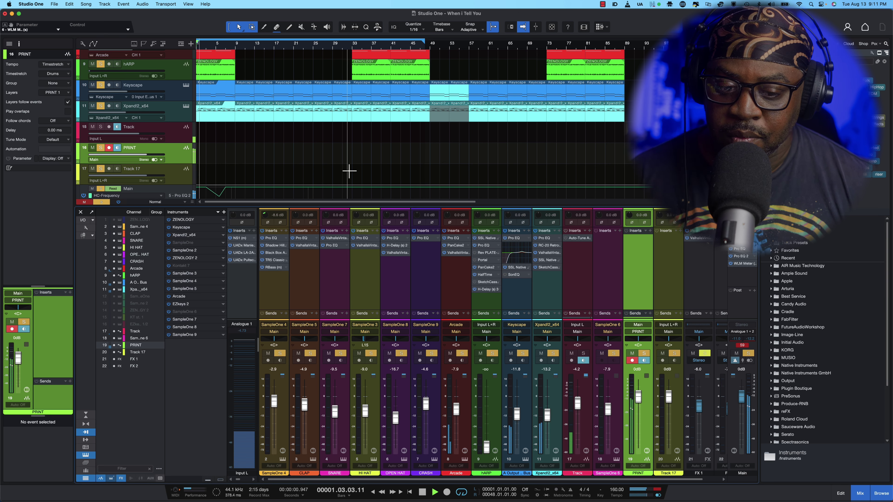
{"action": "key", "text": "space"}
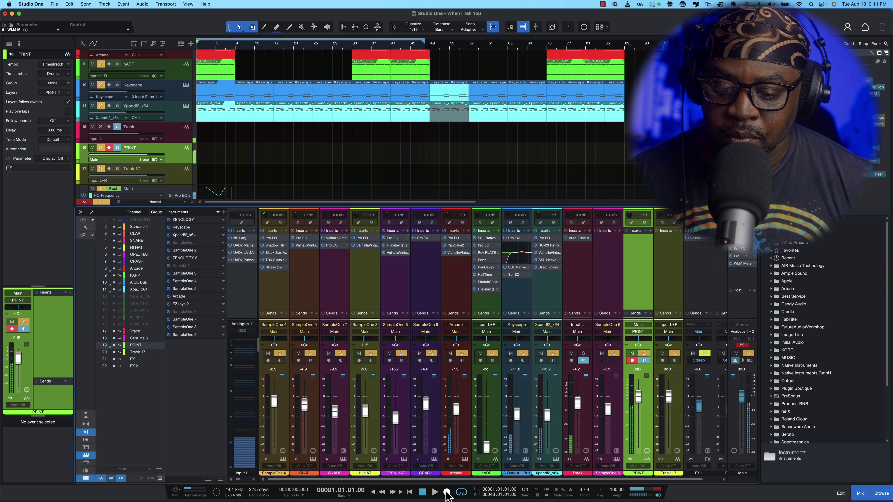
{"action": "left_click", "coordinate": [447, 492]}
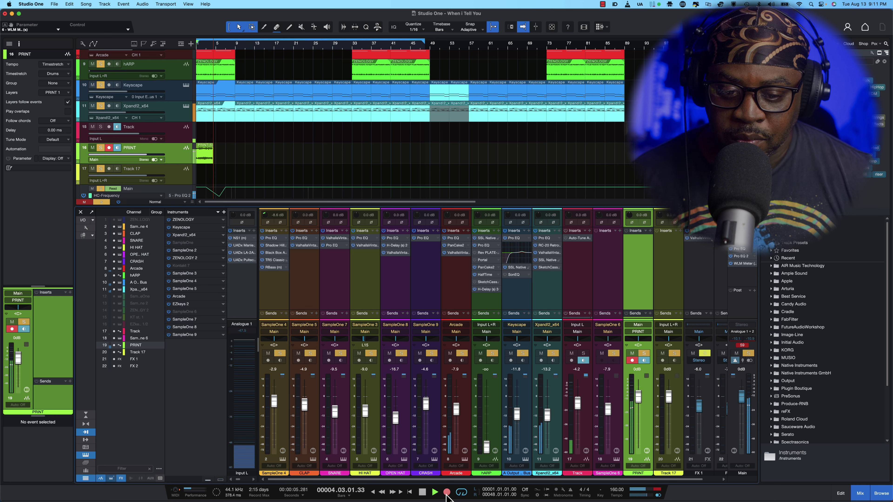
- Record the PRINT(5) take with the Track channel muted during recording, then unmute it
{"action": "left_click", "coordinate": [571, 353]}
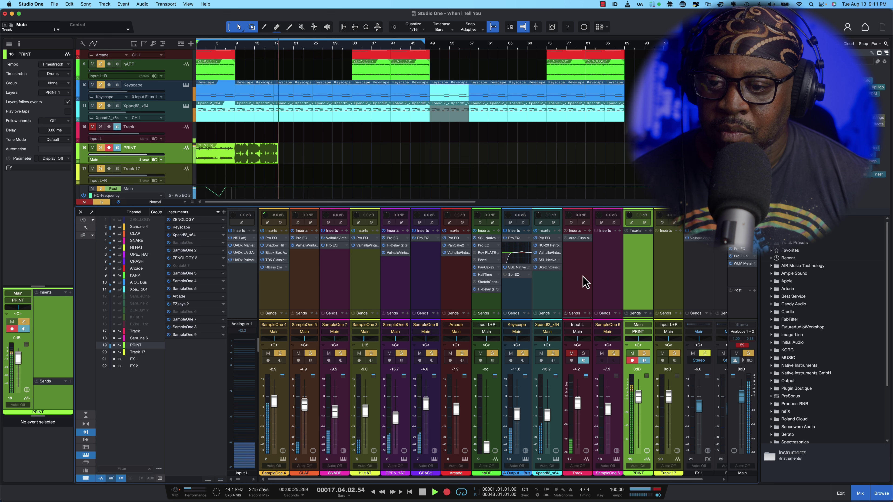
{"action": "key", "text": "space"}
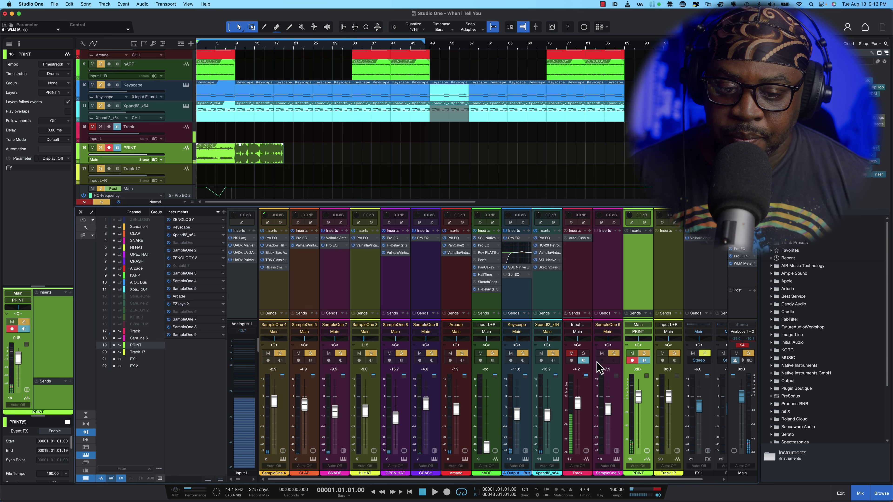
{"action": "left_click", "coordinate": [572, 353]}
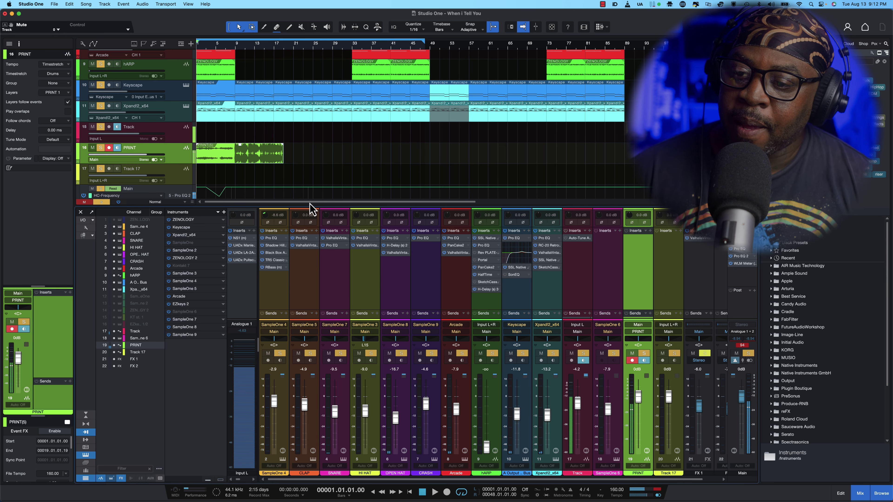
- Drop the PRINT(5) take onto Track 17, clear other solos, and audition Track 17 soloed from bar 1
{"action": "left_click_drag", "start_coordinate": [236, 163], "coordinate": [235, 166]}
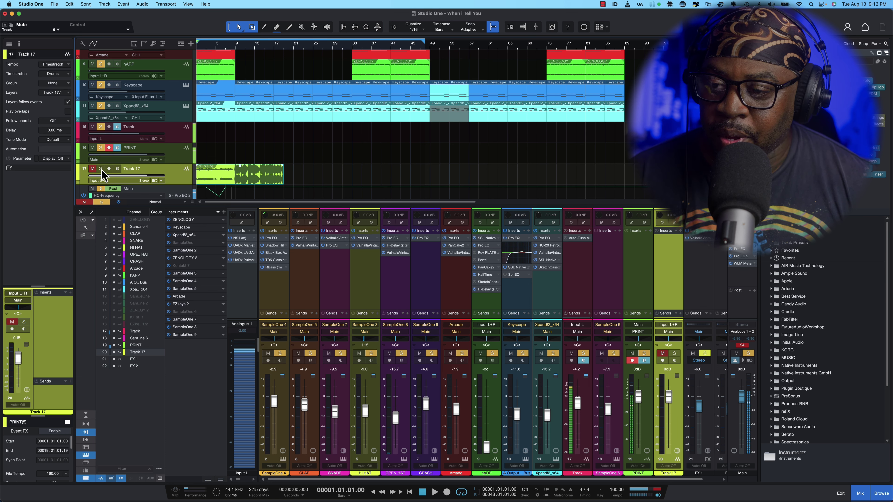
{"action": "key", "text": "ctrl+z"}
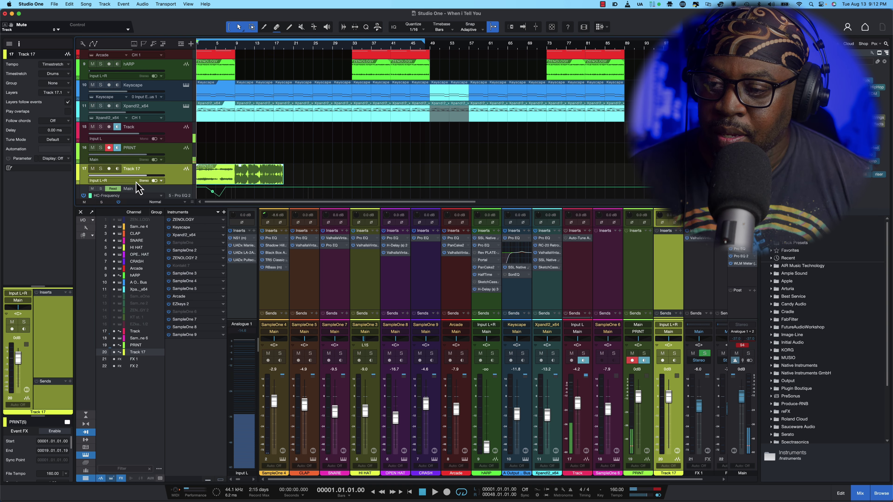
{"action": "left_click", "coordinate": [101, 168]}
{"action": "key", "text": "space"}
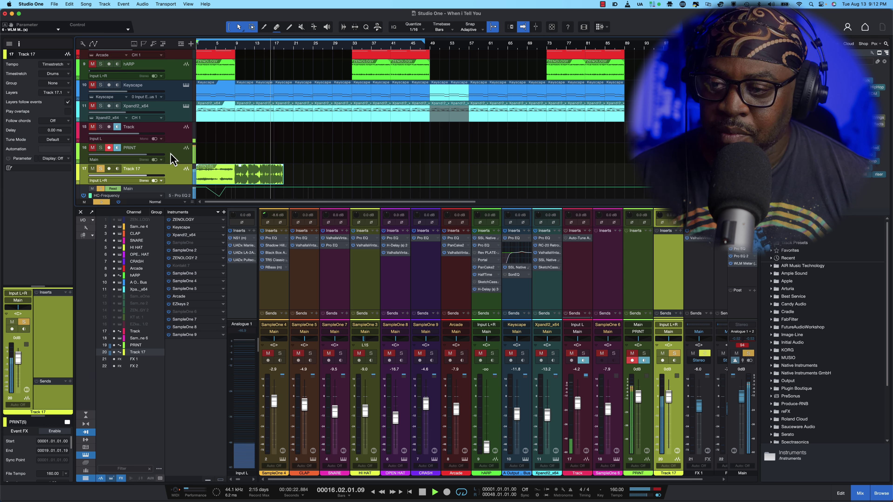
{"action": "key", "text": "space"}
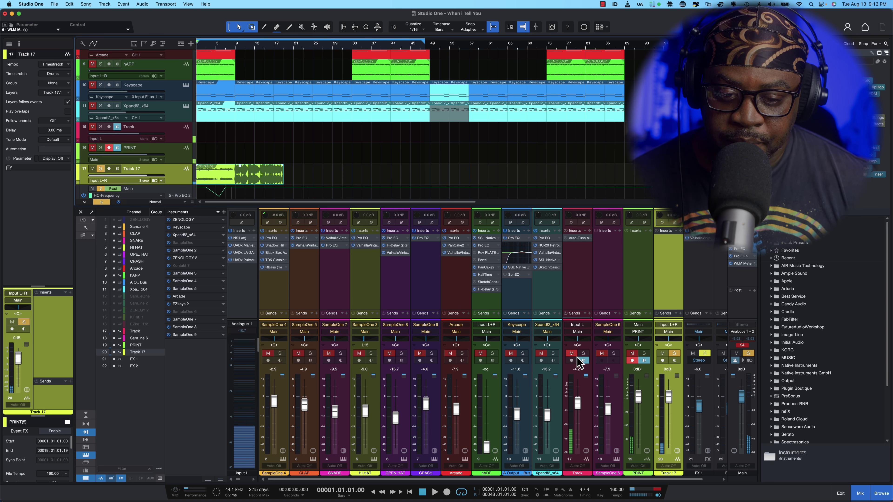
- Switch the Track channel's Mute off and Solo on in the mixer
{"action": "left_click", "coordinate": [583, 353]}
{"action": "left_click", "coordinate": [571, 353]}
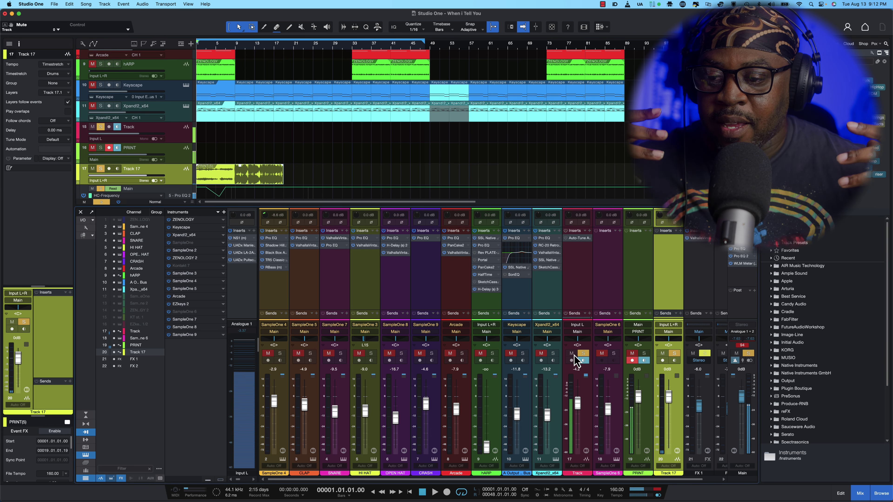